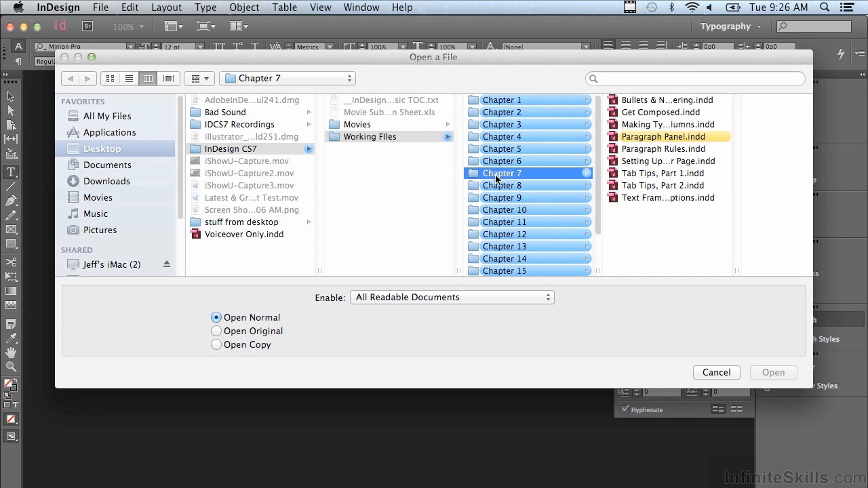
Step: Open Paragraph Panel.indd from the Chapter 7 working files folder
left_click(642, 141)
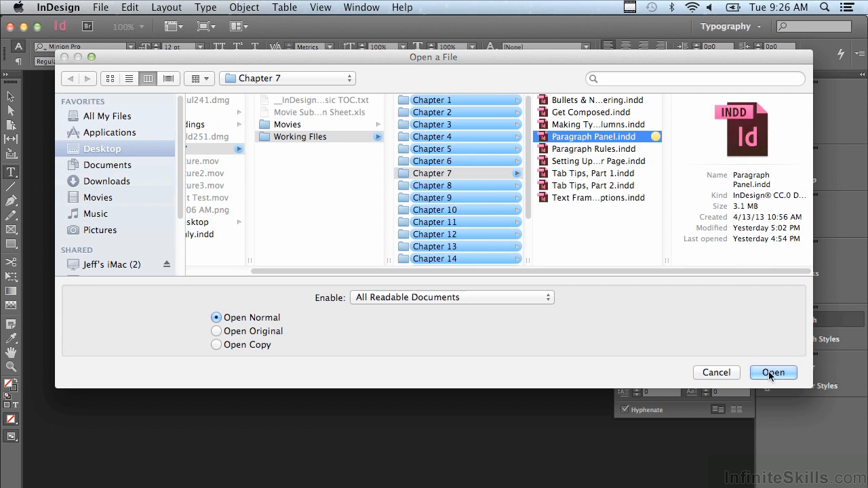
left_click(770, 373)
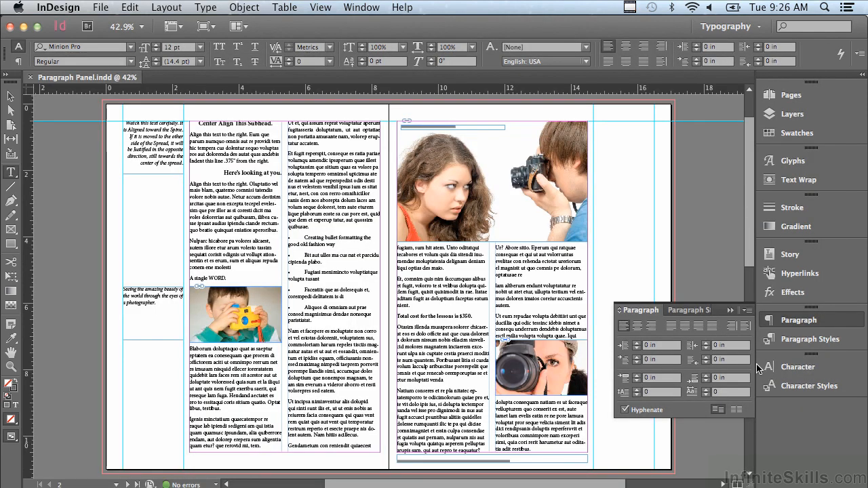
Step: Set the left and right indents of the paragraph beginning "Ut et, qui assum" to 0.1875 in each
left_click(11, 366)
left_click_drag(106, 104, 393, 285)
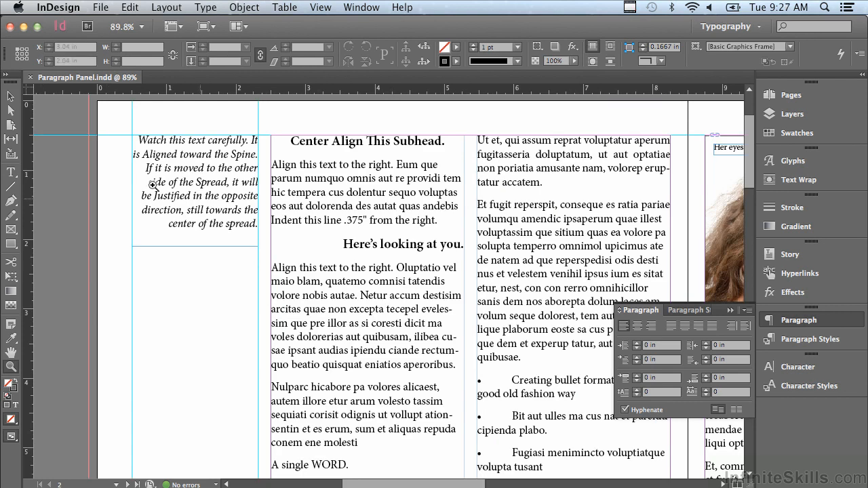
left_click(14, 173)
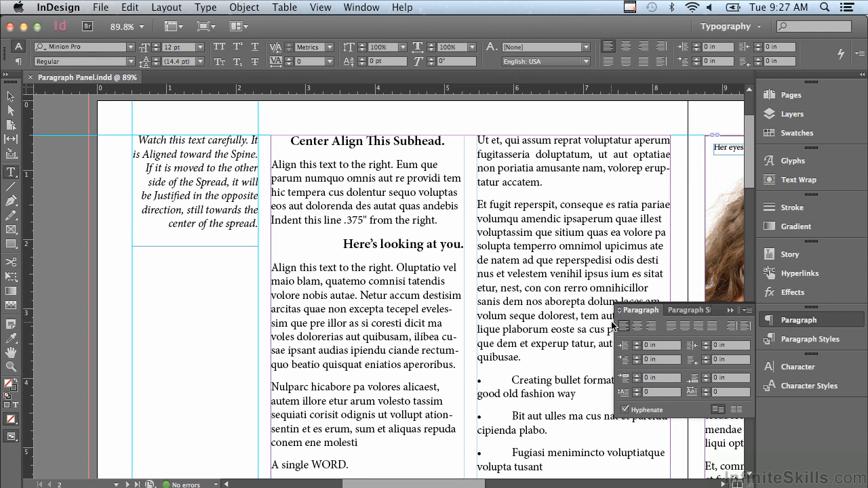
left_click(481, 139)
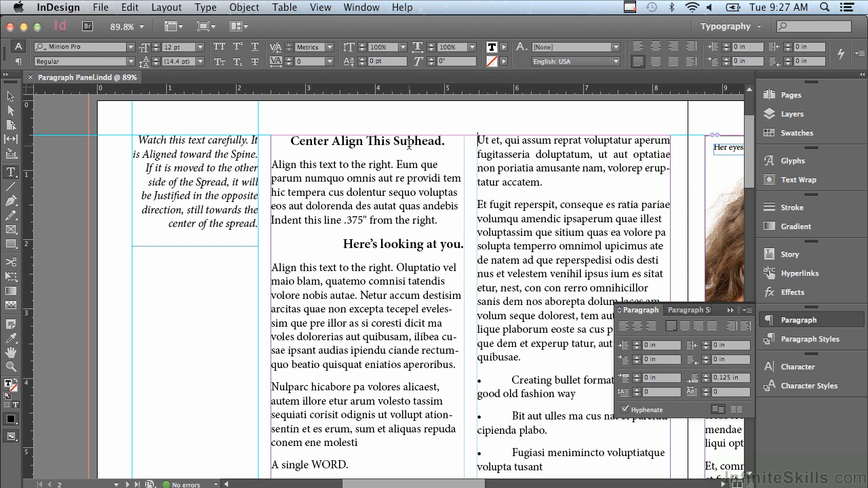
left_click(636, 342)
left_click(636, 343)
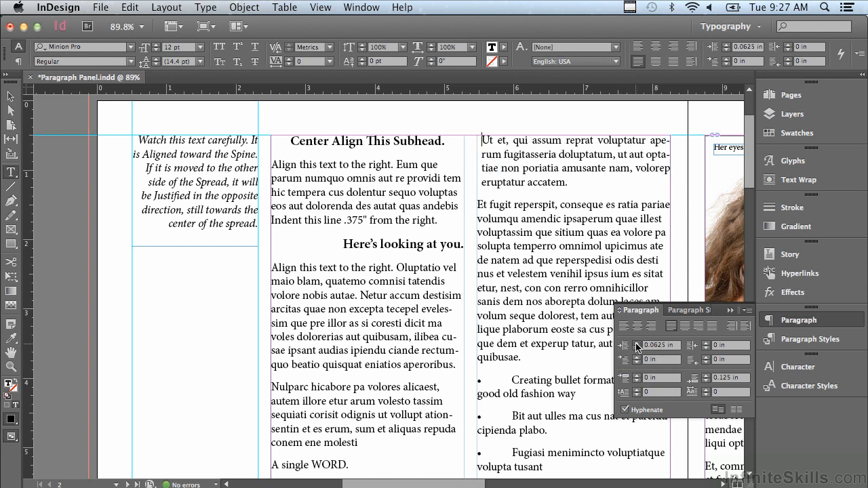
left_click(637, 343)
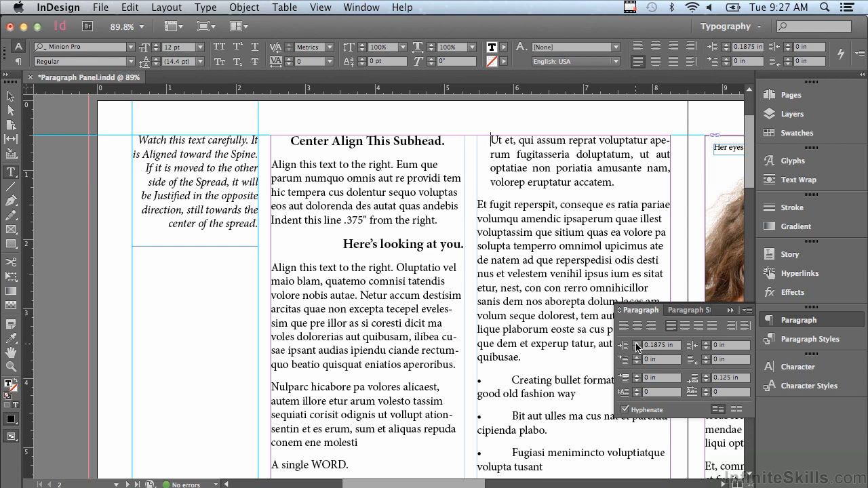
left_click(707, 343)
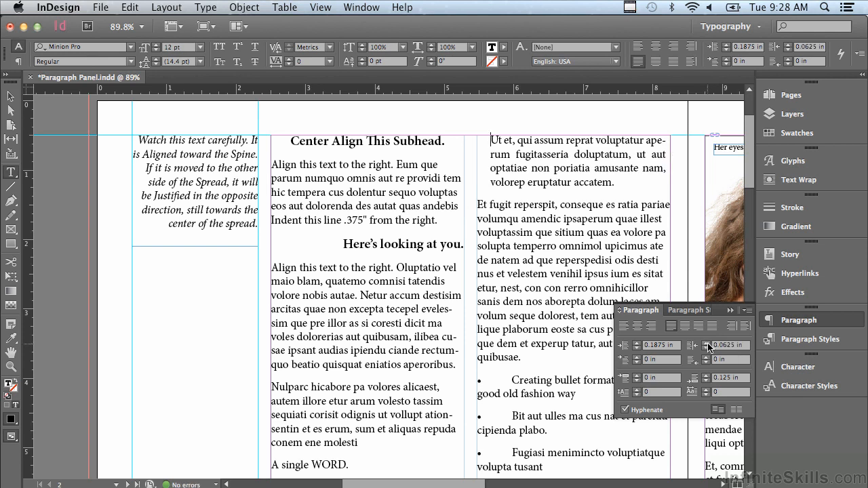
left_click(707, 343)
left_click(707, 343)
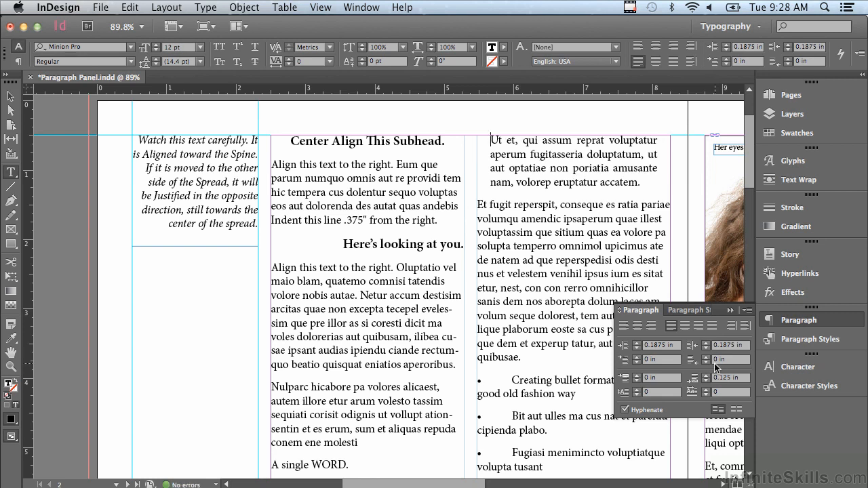
Step: Set the first-line indent of the paragraph beginning "Ut et, qui assum" to 0.1875 in
left_click(636, 357)
left_click(637, 360)
left_click(638, 360)
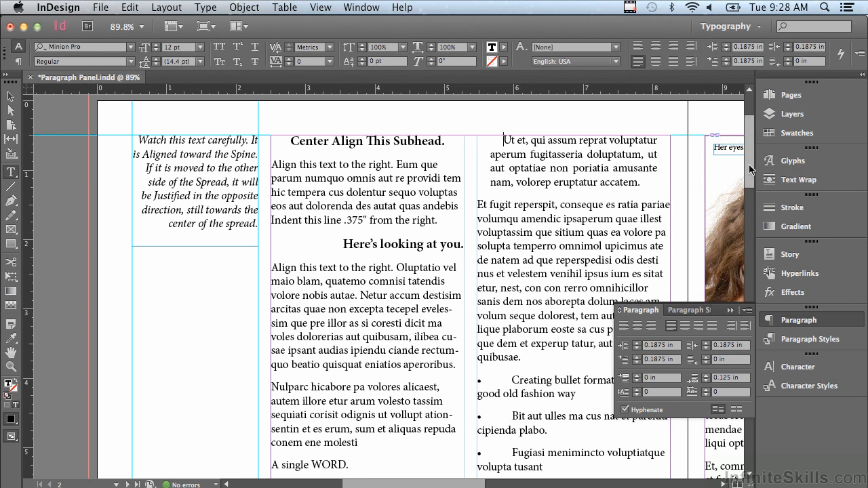
Step: Give the five bulleted paragraphs a hanging indent with a 0.1875 in left indent and a -0.1875 in first-line indent
left_click_drag(748, 164, 739, 216)
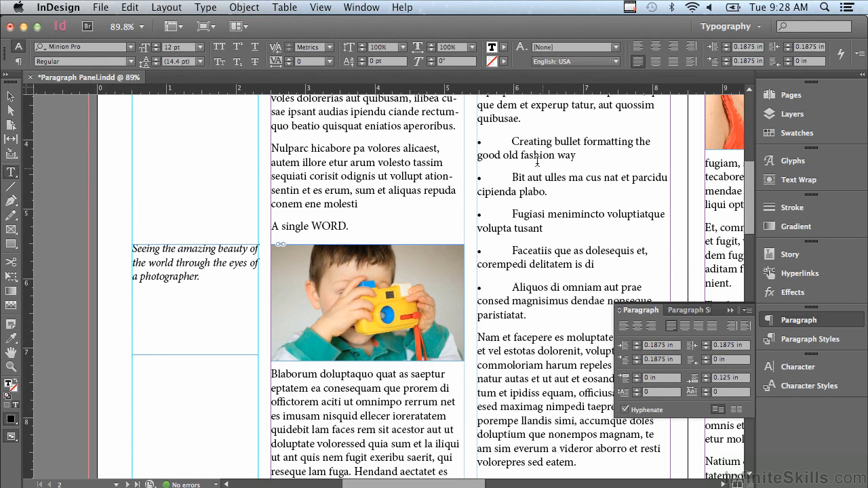
left_click_drag(478, 143, 576, 315)
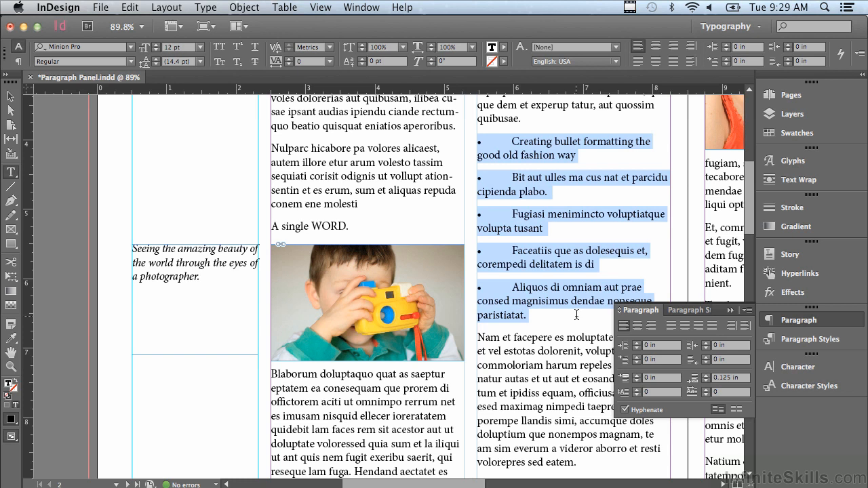
left_click(635, 344)
left_click(636, 344)
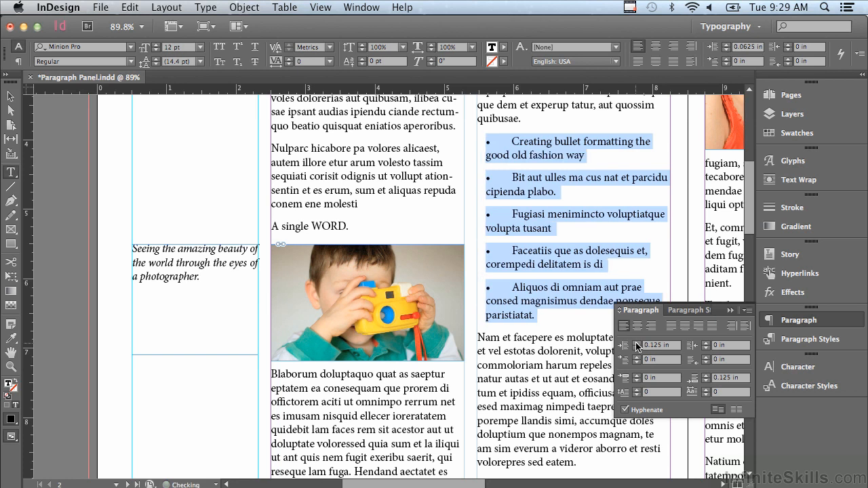
left_click(636, 344)
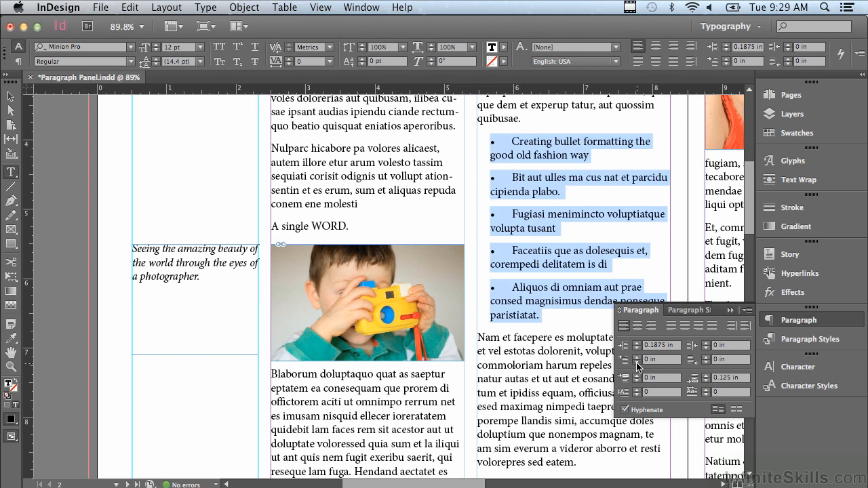
double_click(636, 364)
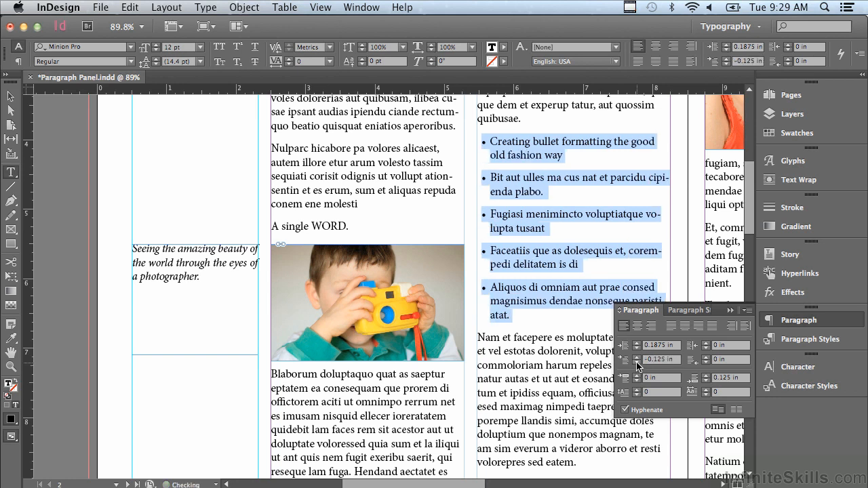
left_click(636, 364)
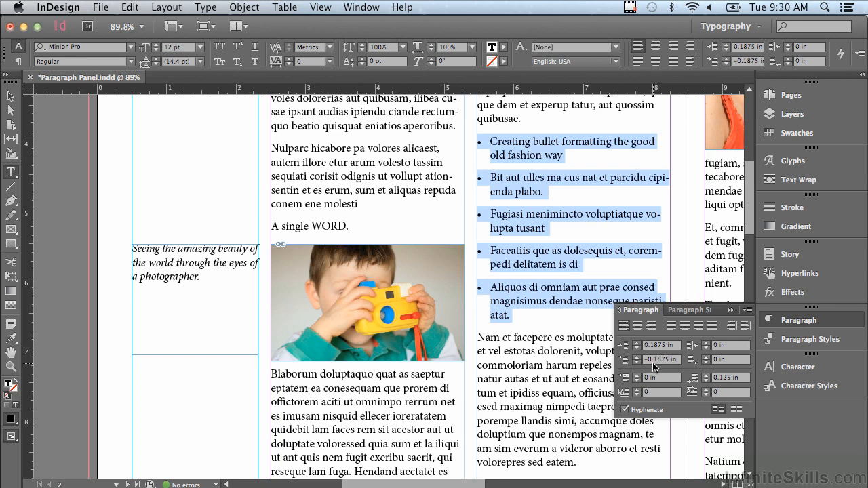
left_click(639, 361)
Step: Show the hidden characters in the document text
left_click(206, 7)
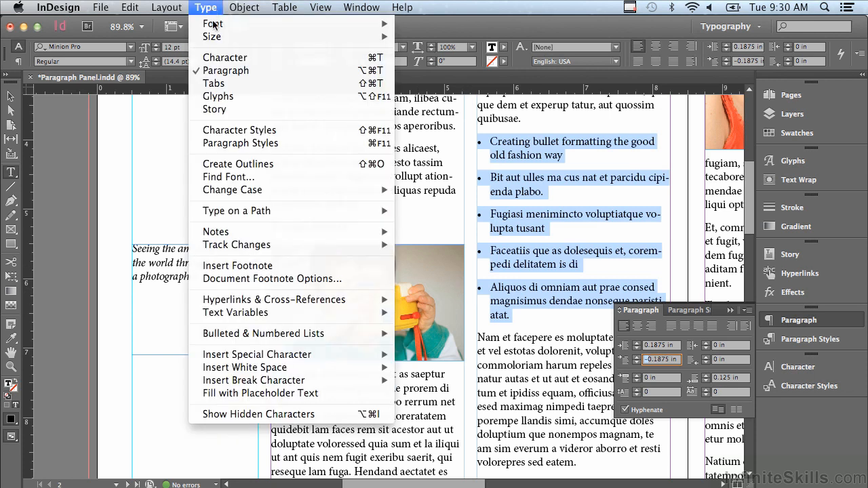
left_click(264, 414)
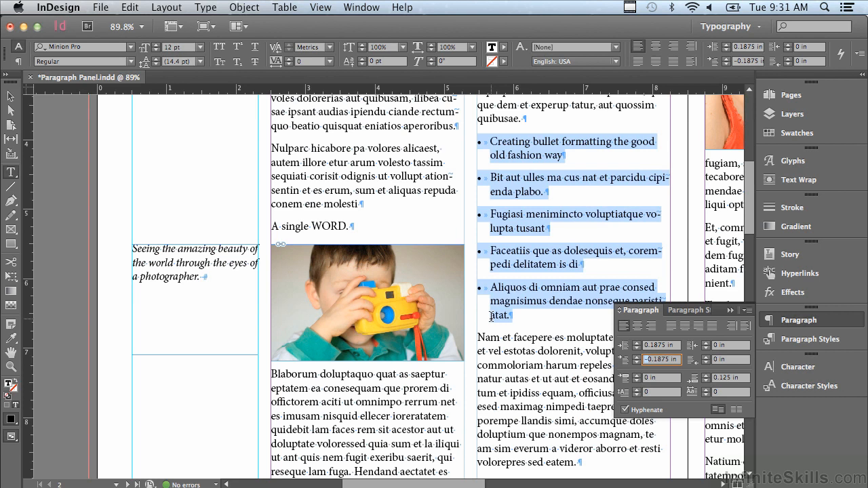
Step: Insert a bullet character followed by a space at the start of the paragraph beginning "Nam et facepere"
left_click(478, 337)
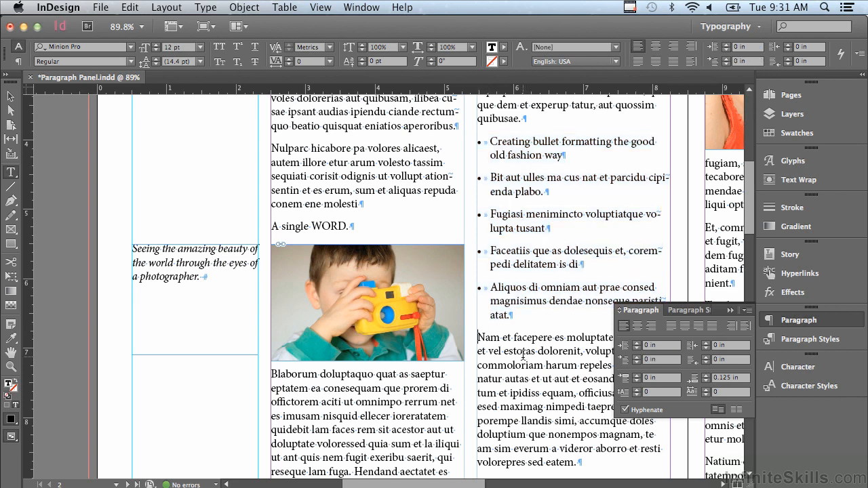
left_click_drag(748, 217, 743, 255)
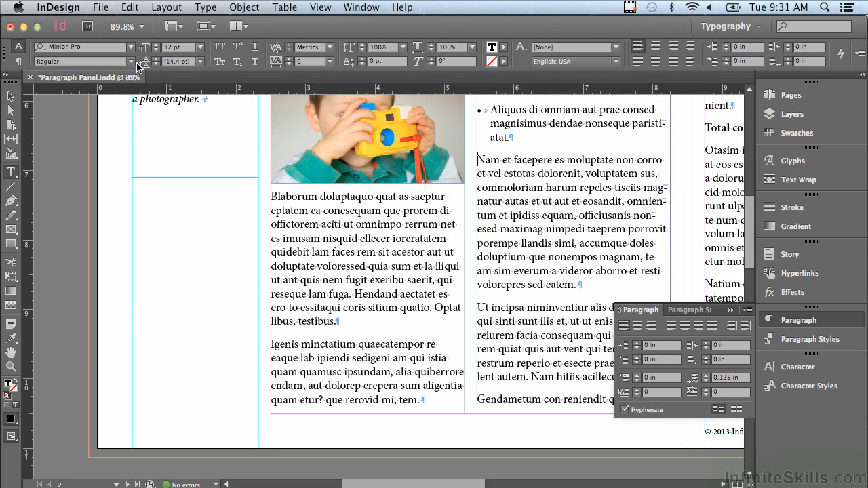
left_click(204, 8)
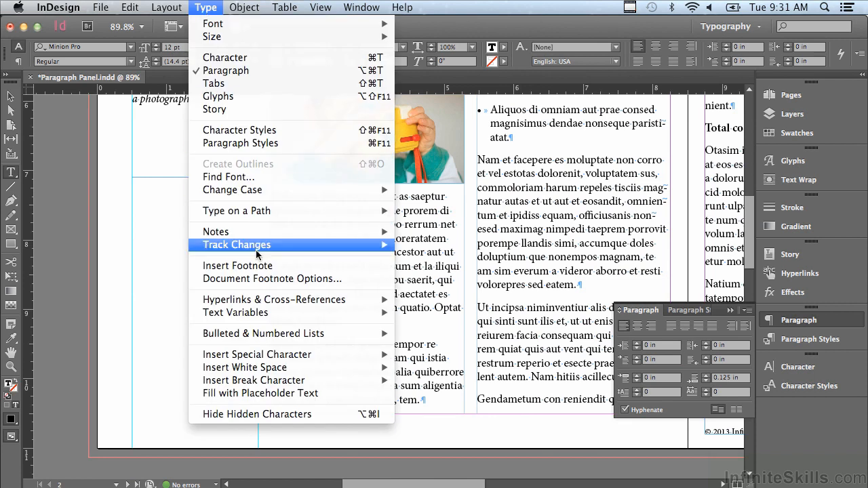
mouse_move(264, 355)
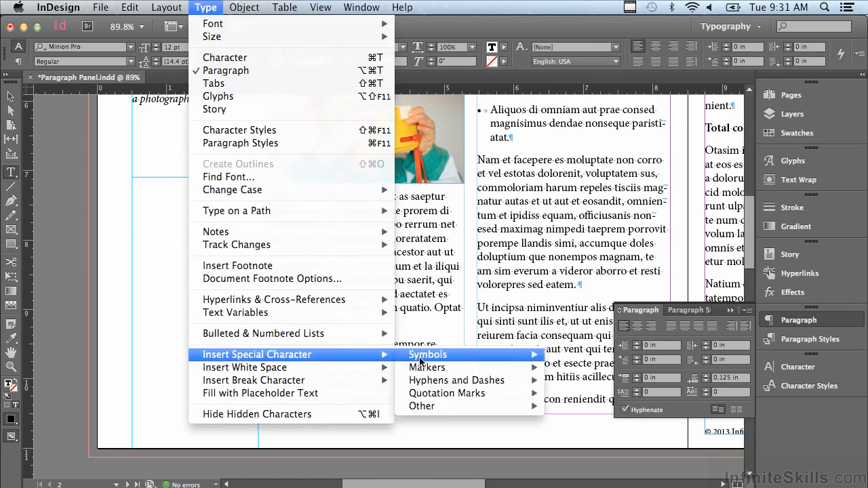
mouse_move(421, 359)
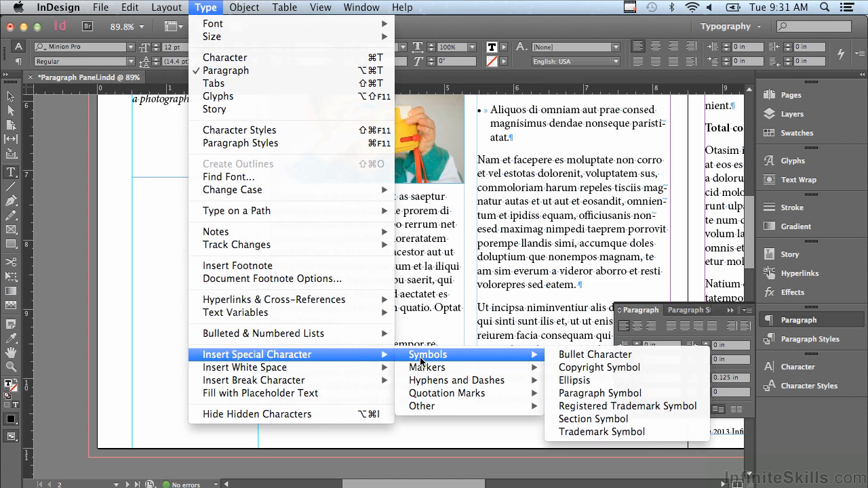
left_click(571, 354)
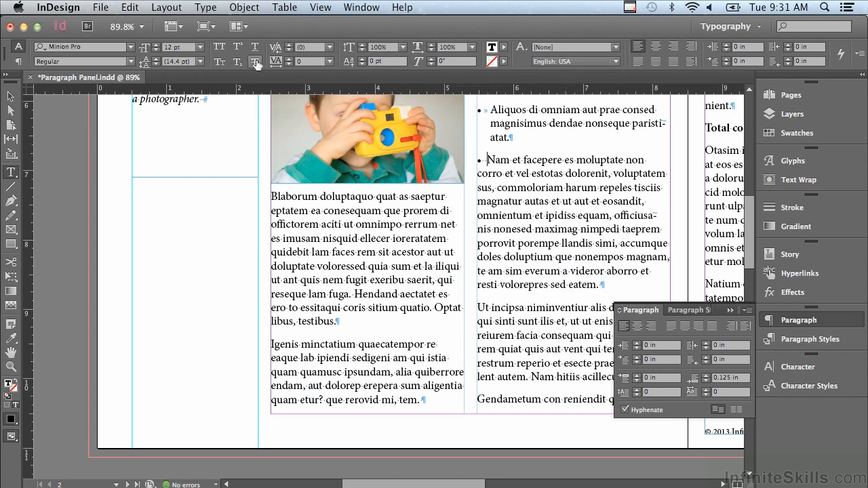
Step: Insert an Indent to Here character after the bullet and space, before "Nam et facepere"
left_click(217, 5)
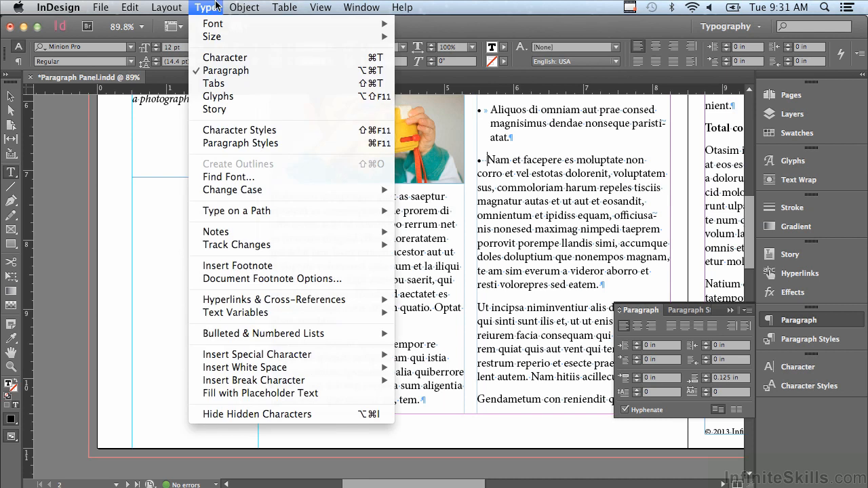
mouse_move(285, 355)
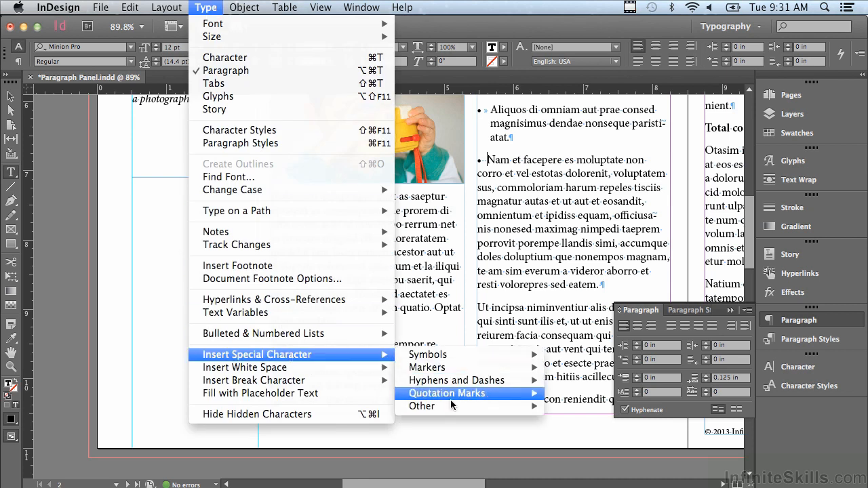
mouse_move(451, 406)
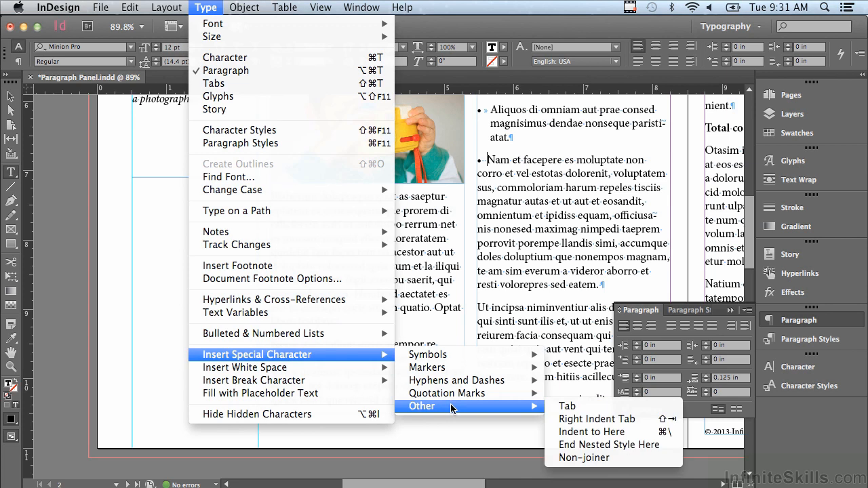
left_click(560, 432)
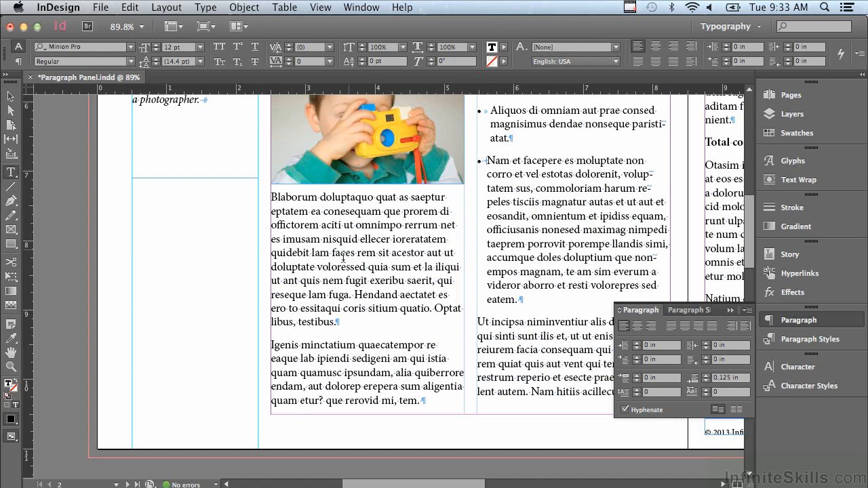
Step: Add a Right Indent Tab after "libus, testibus." at the paragraph's end, followed by the price $23.00
left_click(338, 322)
left_click(205, 7)
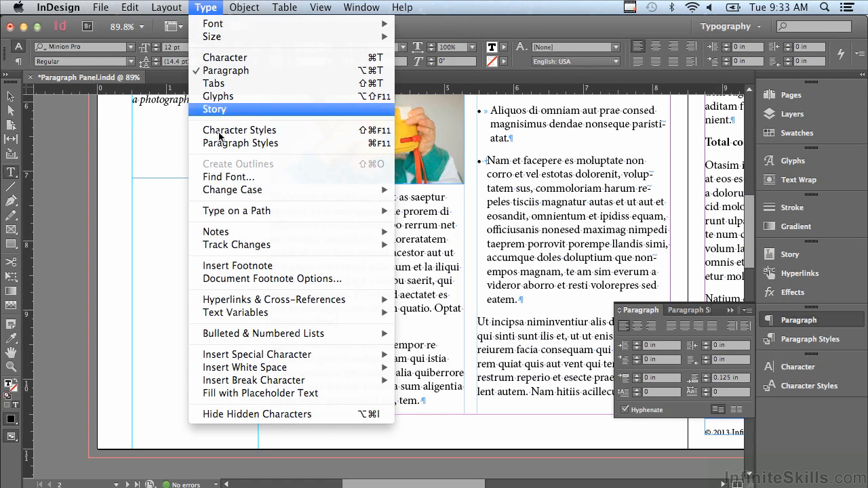
mouse_move(234, 359)
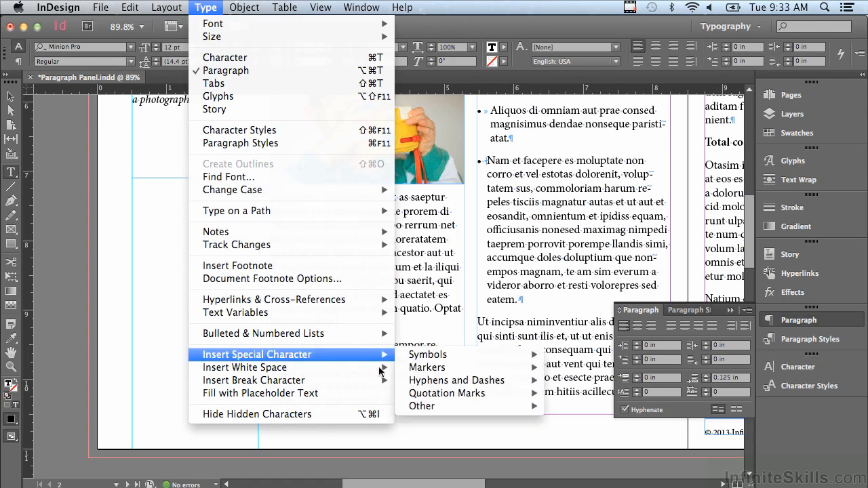
mouse_move(415, 406)
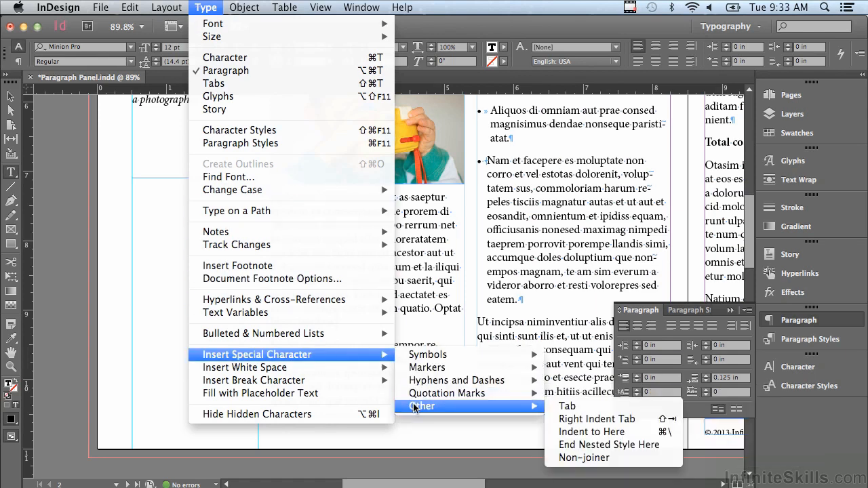
left_click(555, 421)
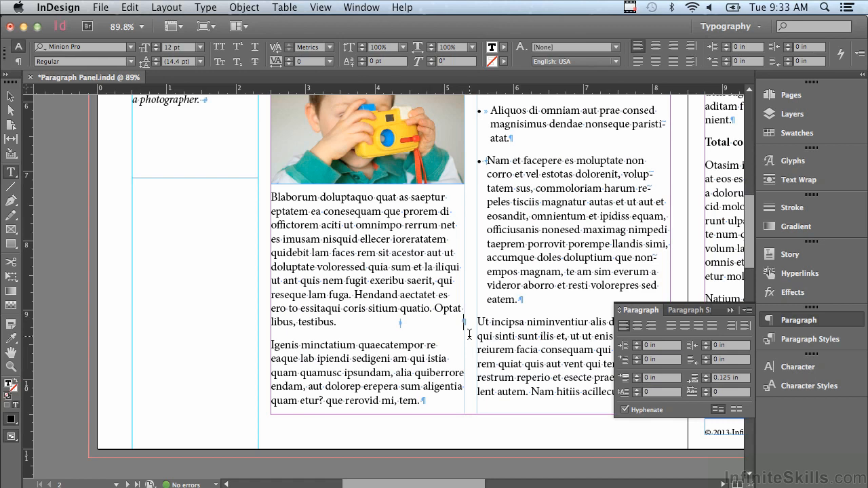
type("$23.00")
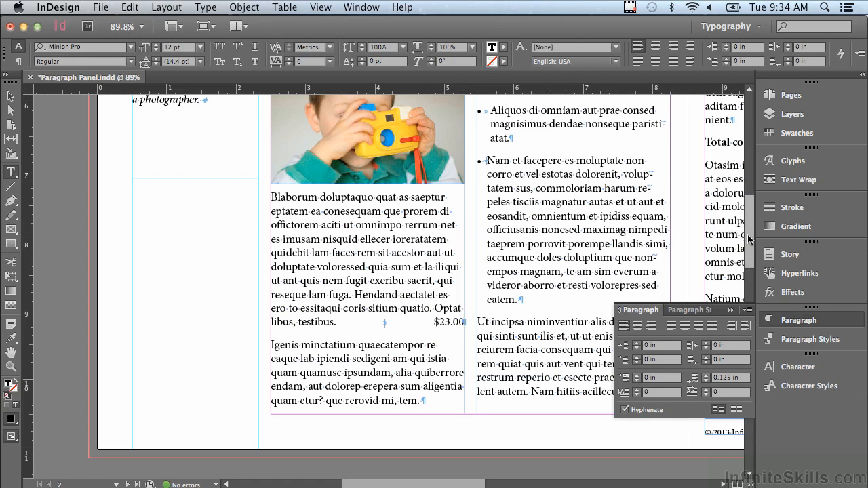
Step: Align the italic photo caption beginning "Seeing the amazing beauty" to the right
scroll(486, 224, "up", 5)
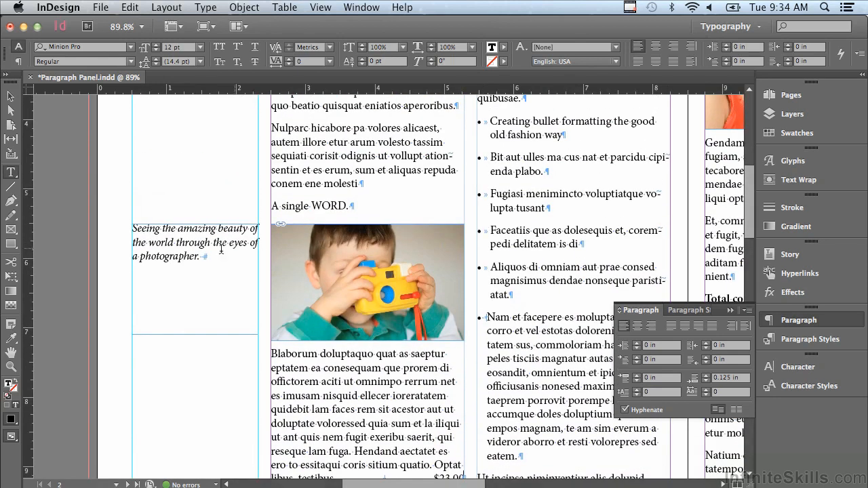
left_click(145, 229)
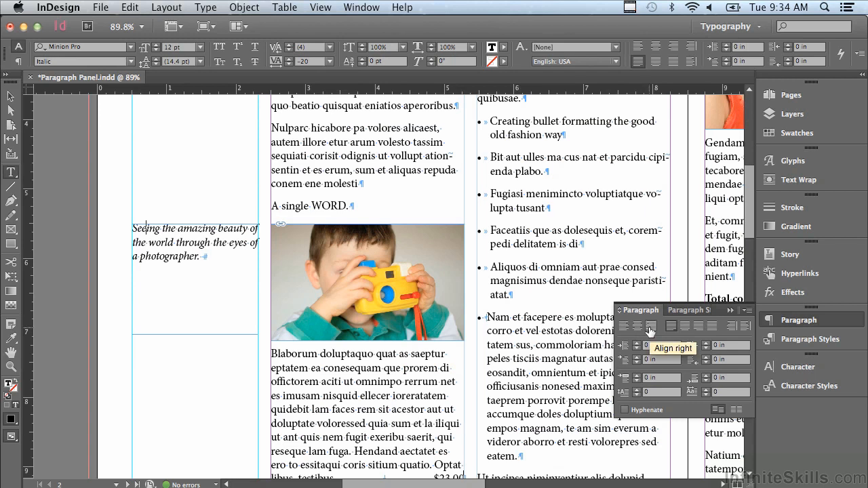
left_click(650, 328)
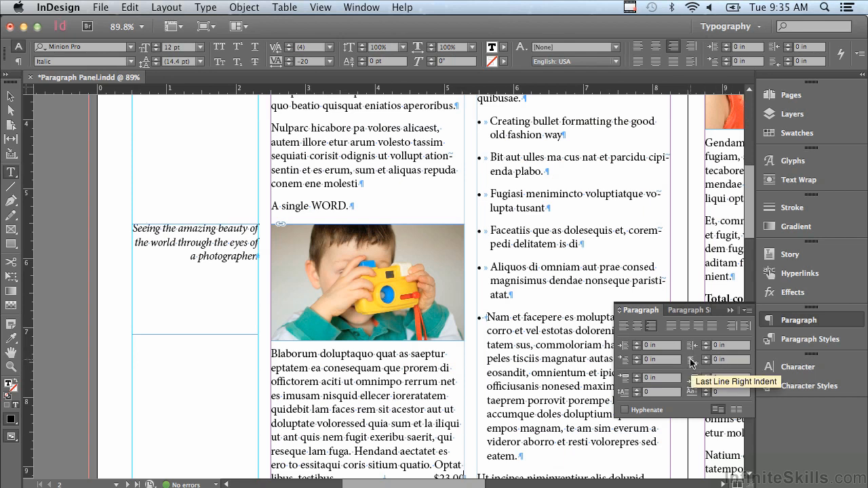
Step: Set the last line right indent of the photo caption to 0.1875 in
left_click(706, 357)
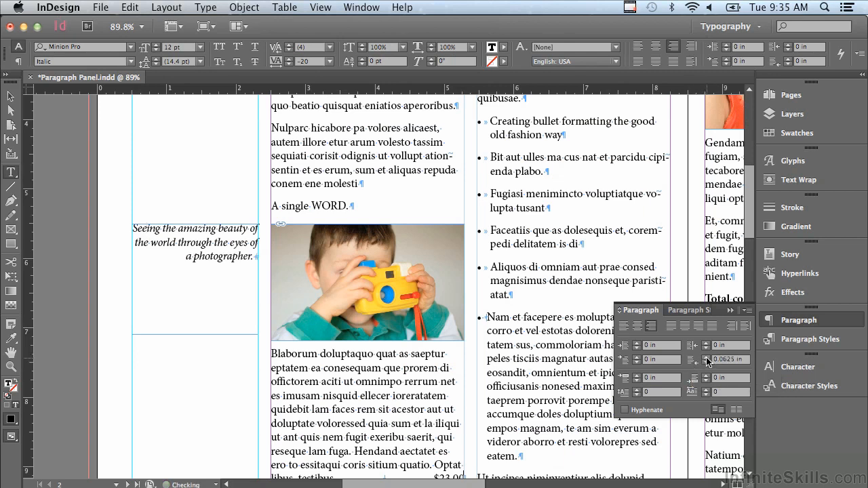
left_click(706, 356)
left_click(706, 357)
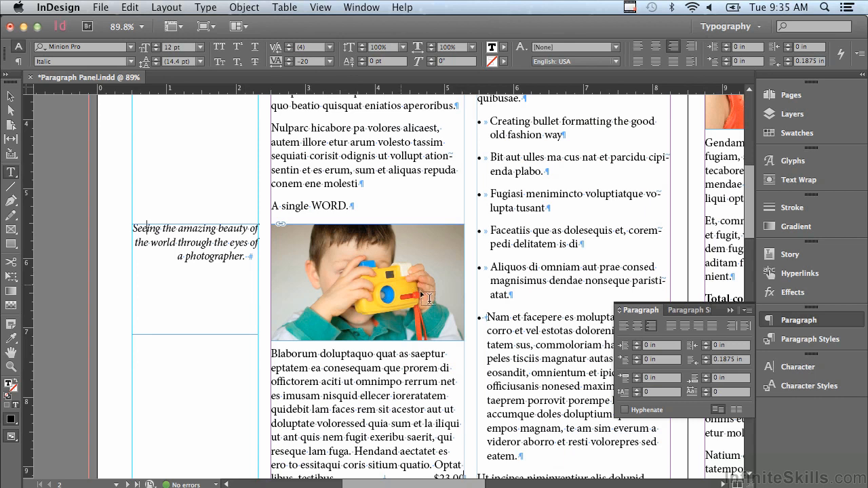
Step: Try spacing the bullets with an empty 7 pt paragraph after the "Aliquos di omniam" item, and delete that empty paragraph
left_click(513, 295)
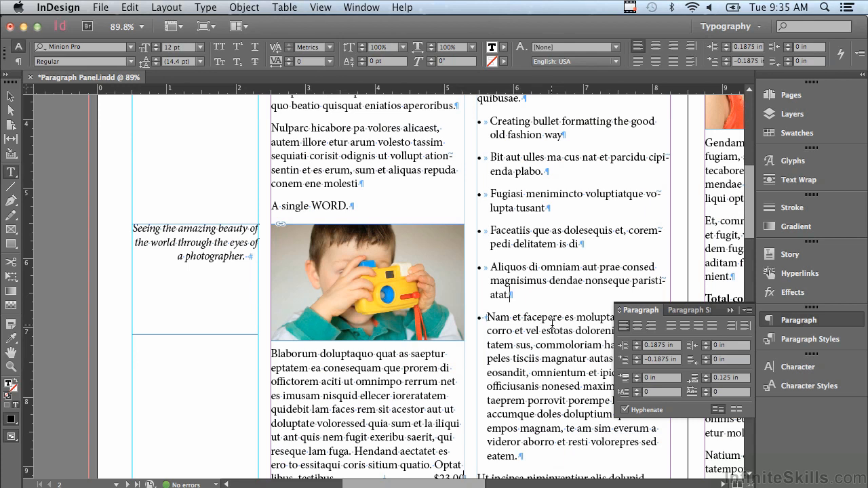
key("Return")
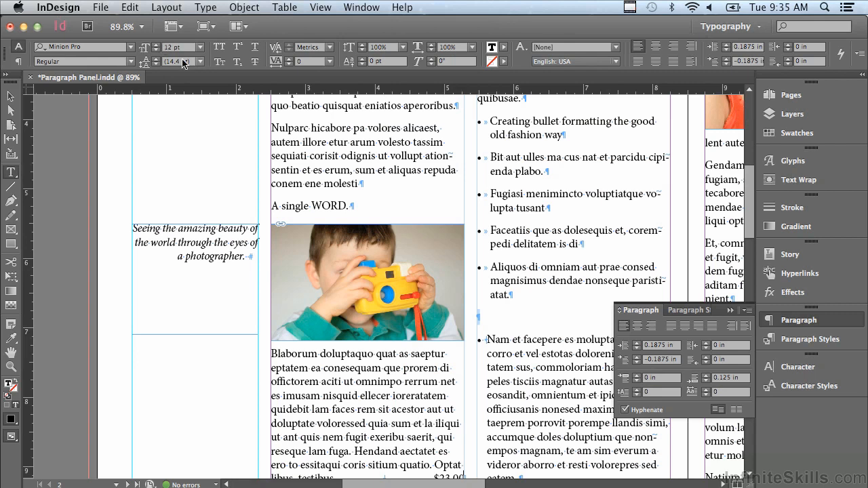
left_click(156, 50)
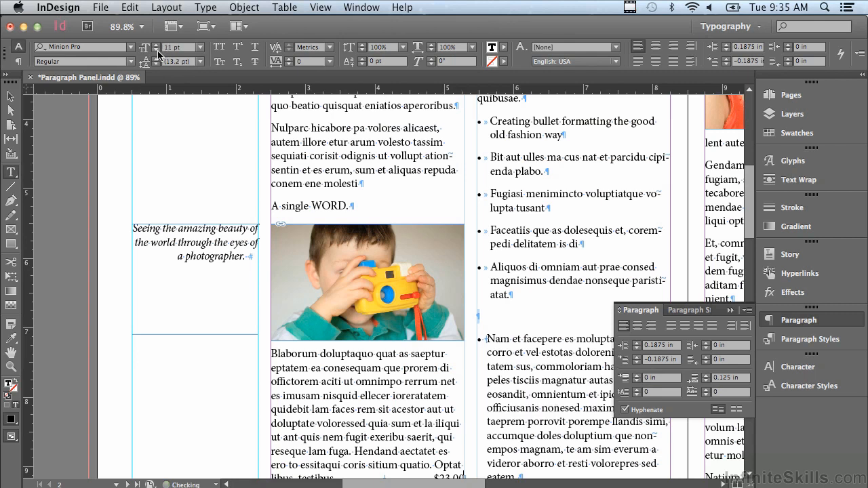
left_click(157, 51)
left_click(156, 50)
left_click(156, 50)
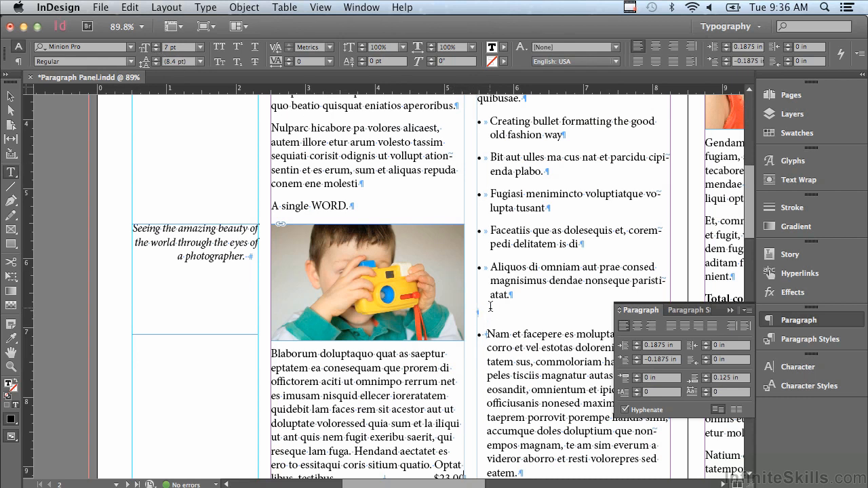
key("Delete")
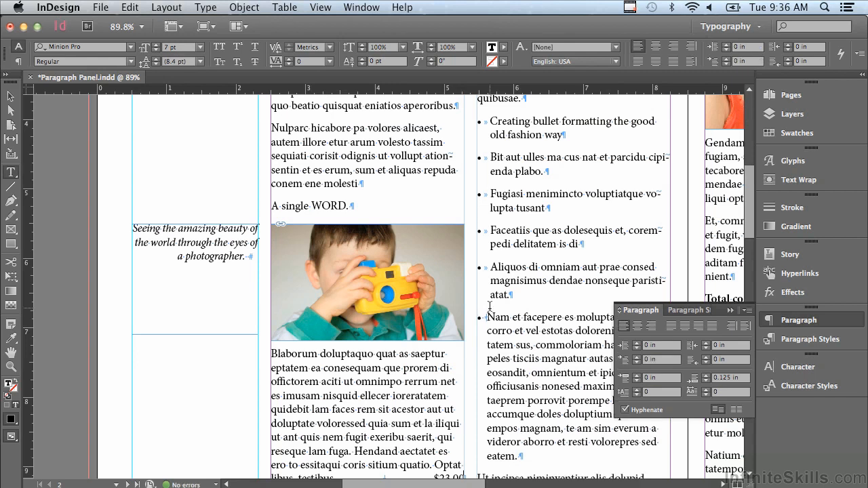
Step: Raise the space after the five bullets from "Creating bullet formatting" through "Aliquos di omniam" to 0.25 in, and reduce it to 0 in
left_click_drag(477, 119, 590, 303)
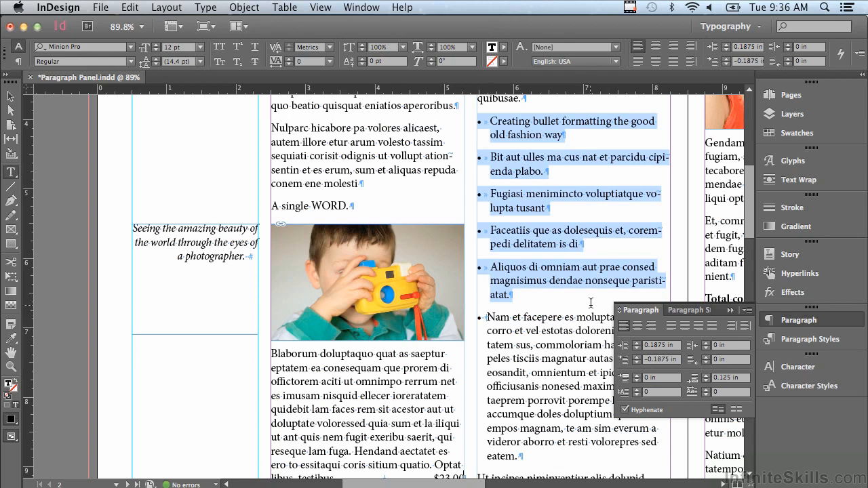
left_click(706, 375)
left_click(706, 376)
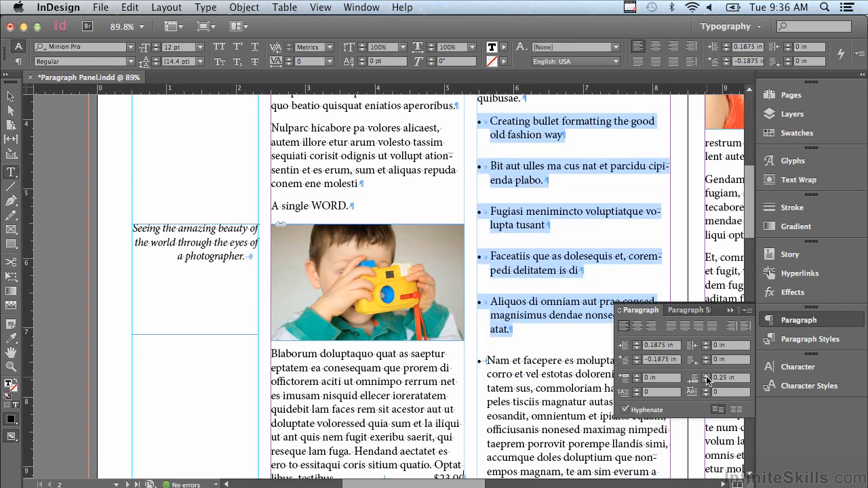
left_click(706, 381)
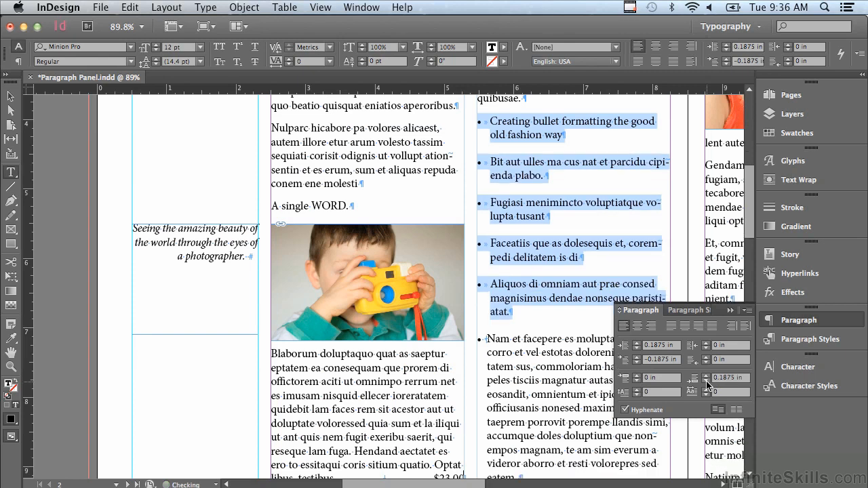
left_click(705, 382)
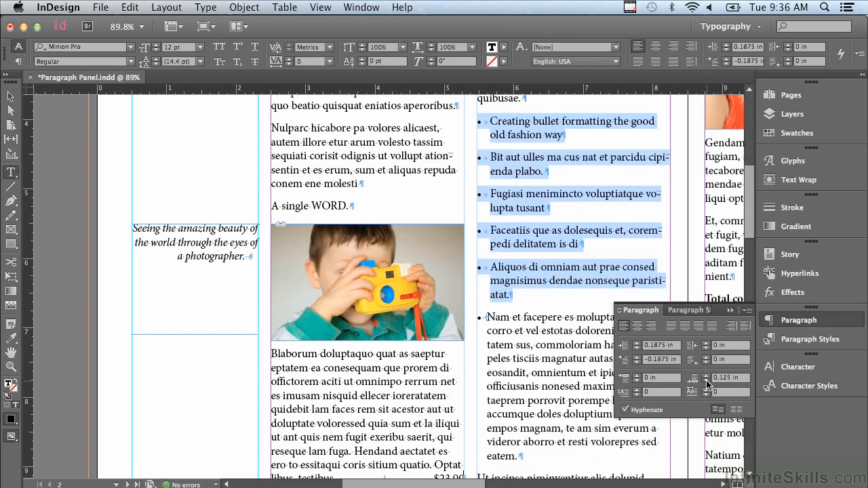
left_click(706, 381)
left_click(706, 381)
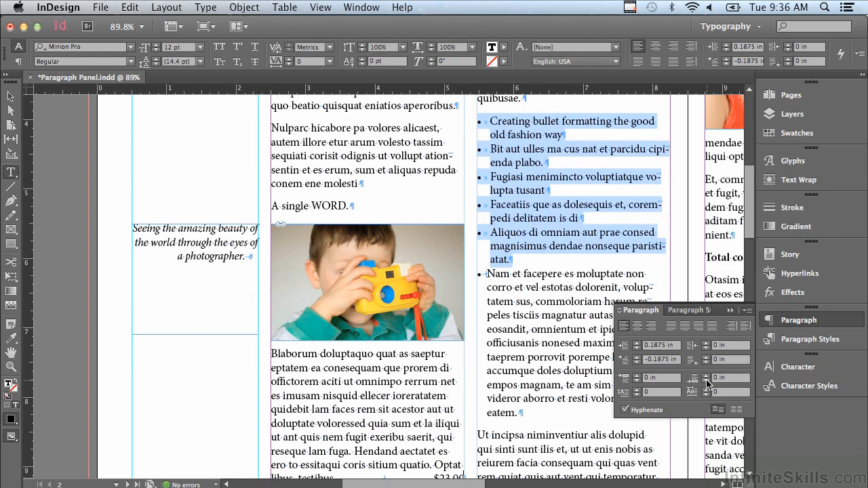
Step: Set the space before the five selected bulleted paragraphs to 0.125 in
left_click(636, 375)
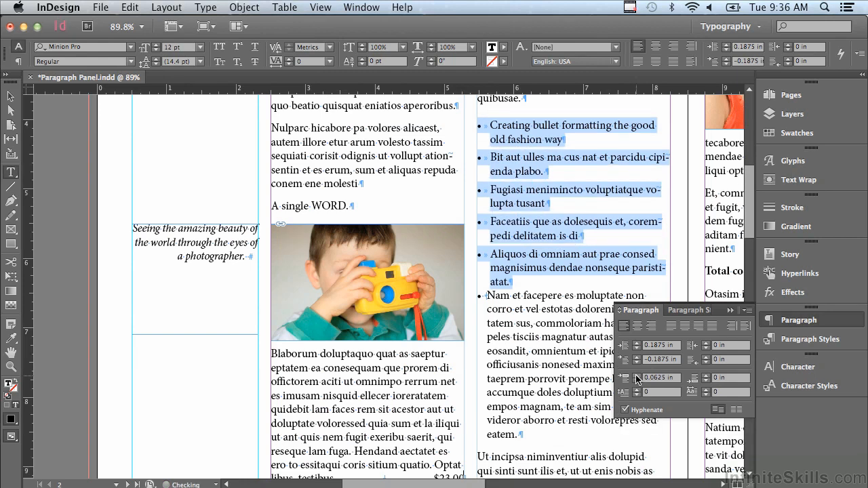
left_click(636, 375)
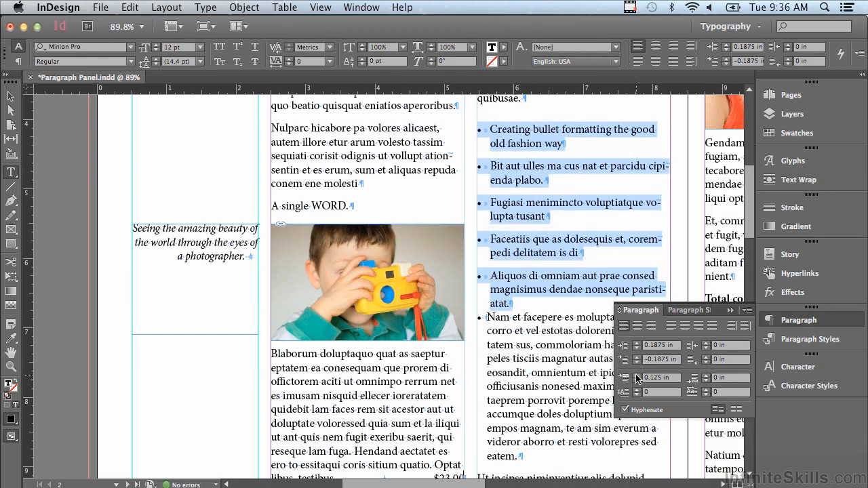